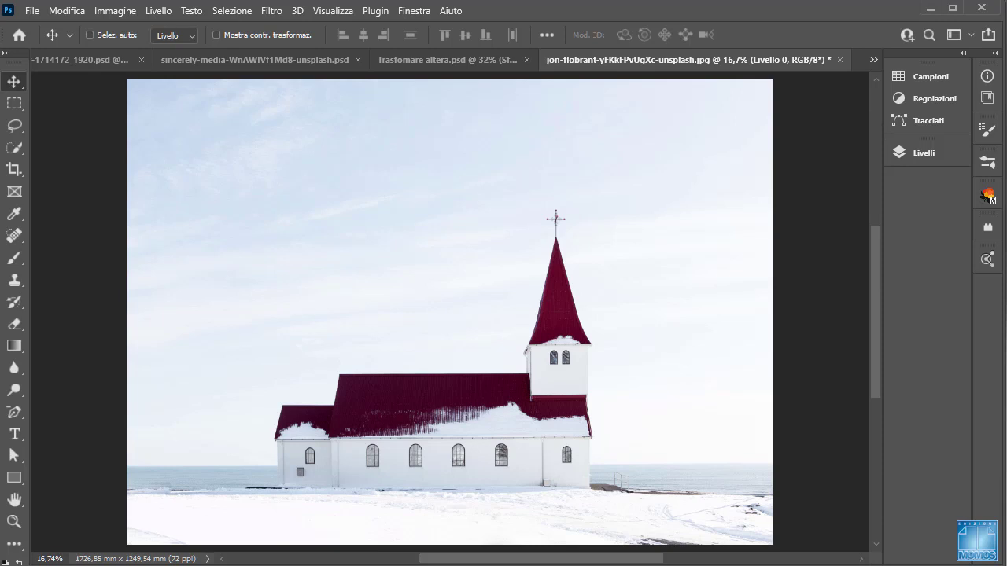
Open Edit > Sky Replacement and choose Get More Skies from the sky preset gear menu
left_click(69, 11)
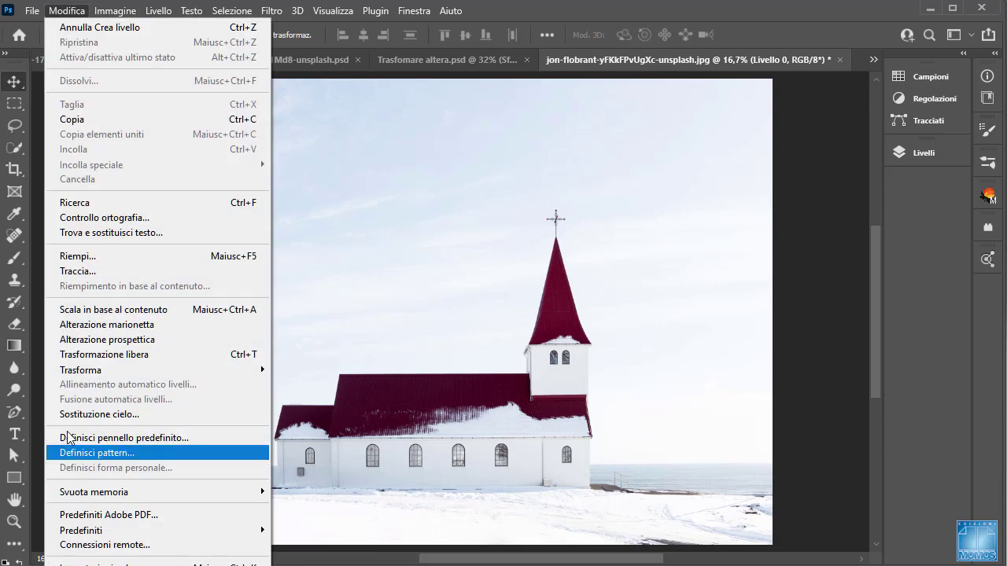
left_click(93, 422)
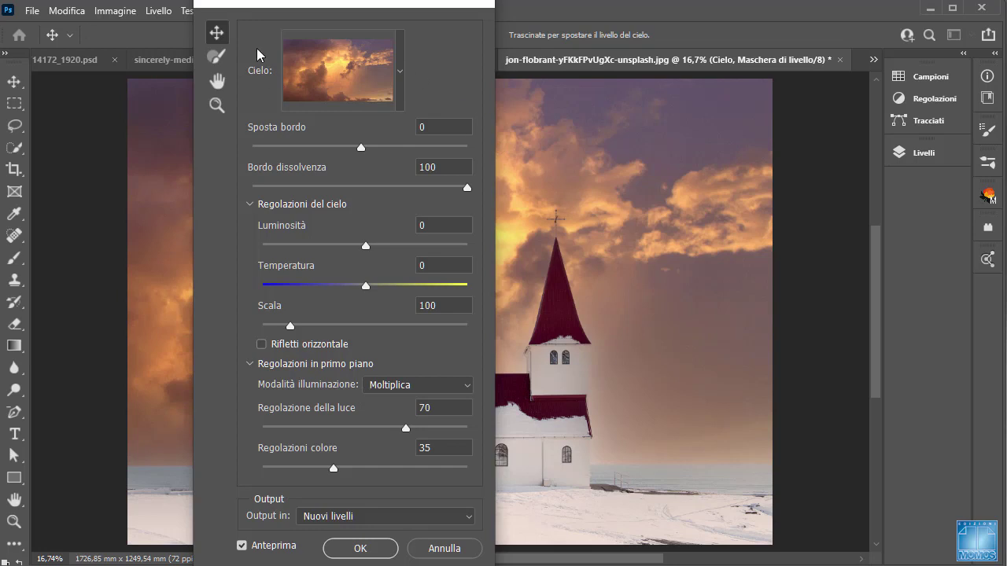
left_click(400, 85)
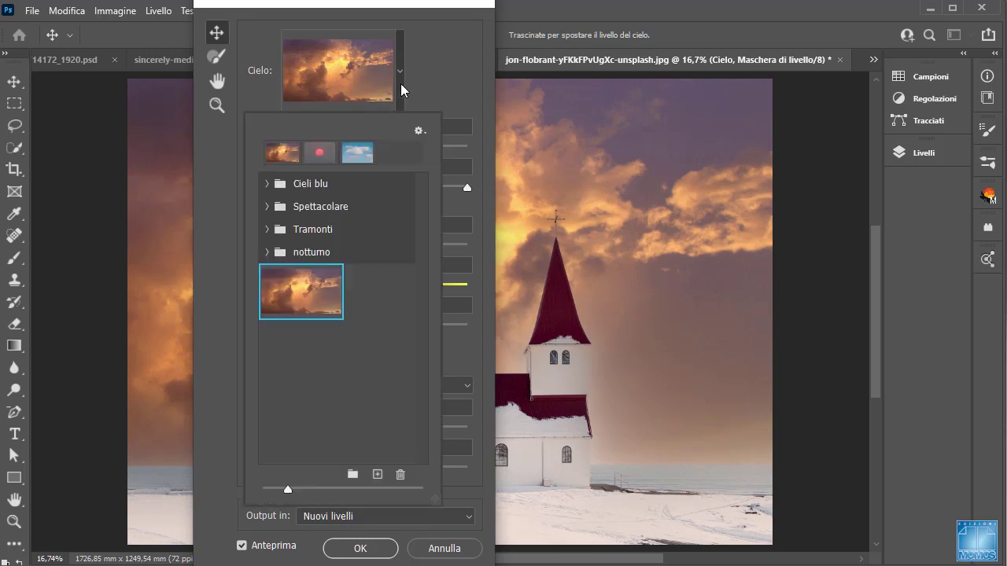
left_click(419, 134)
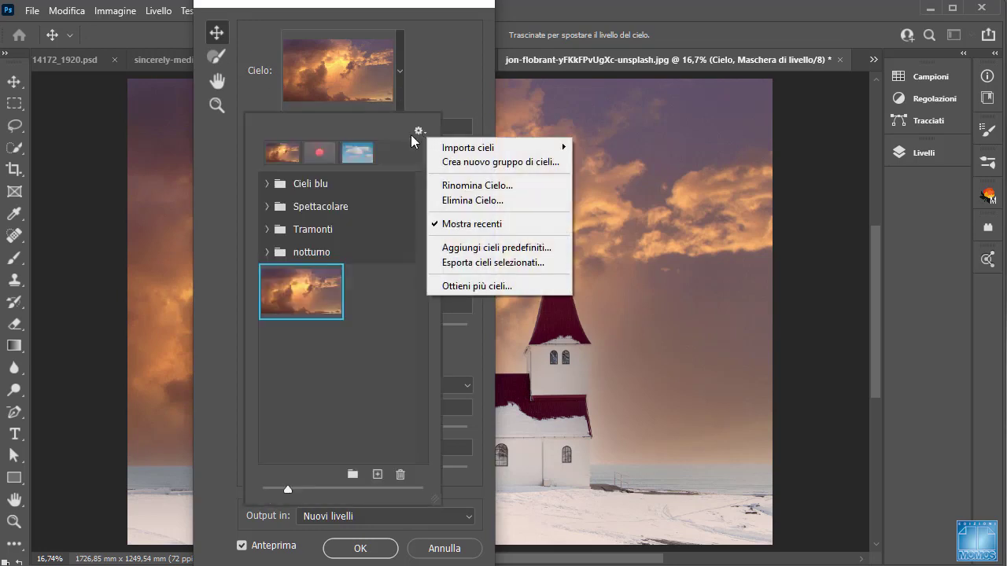
left_click(465, 288)
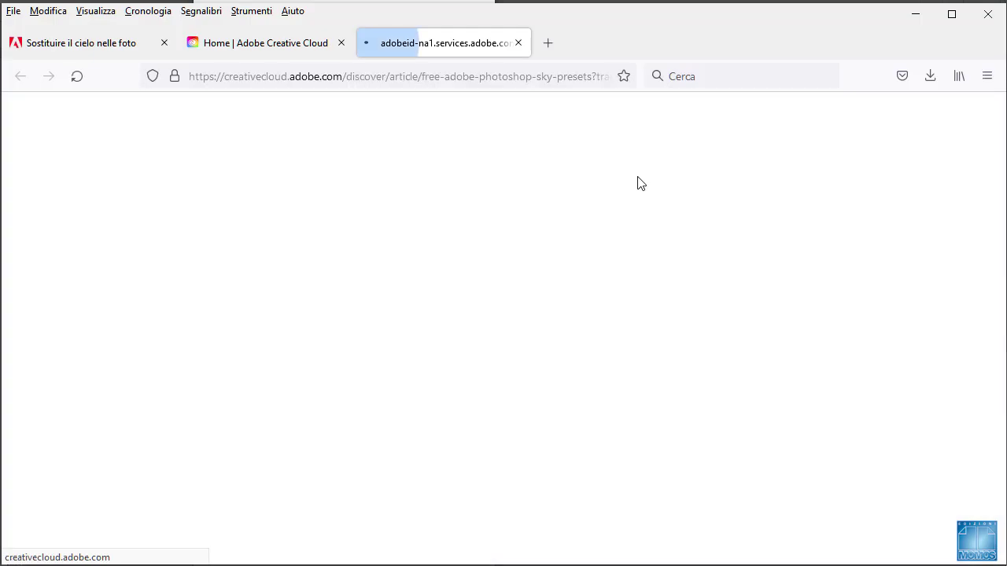
Scroll through the free sky presets article, reviewing the Sunsets, Spectacular, Night Skies and Blue Skies packs
scroll(503, 378, "up", 10)
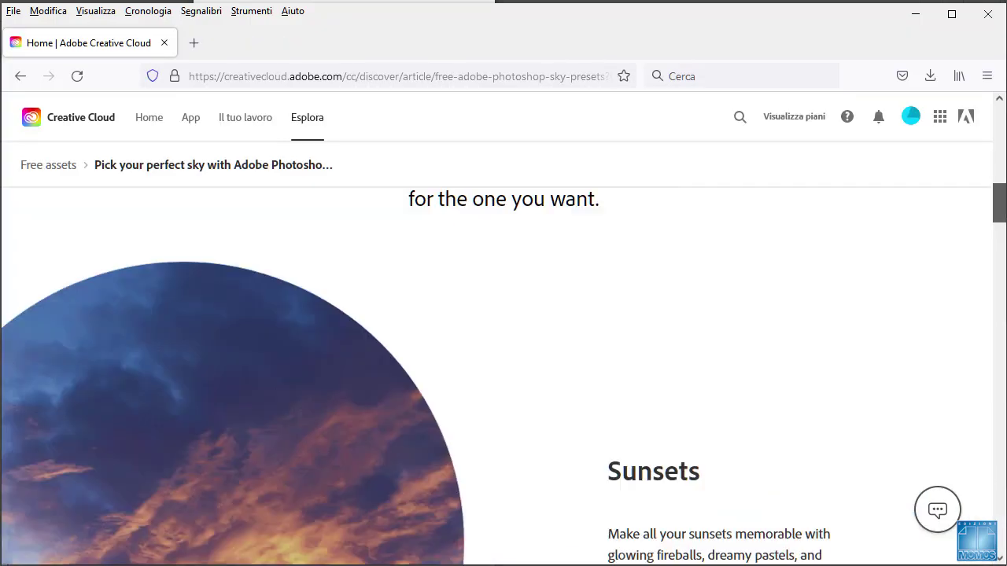
scroll(504, 377, "up", 5)
scroll(504, 377, "up", 3)
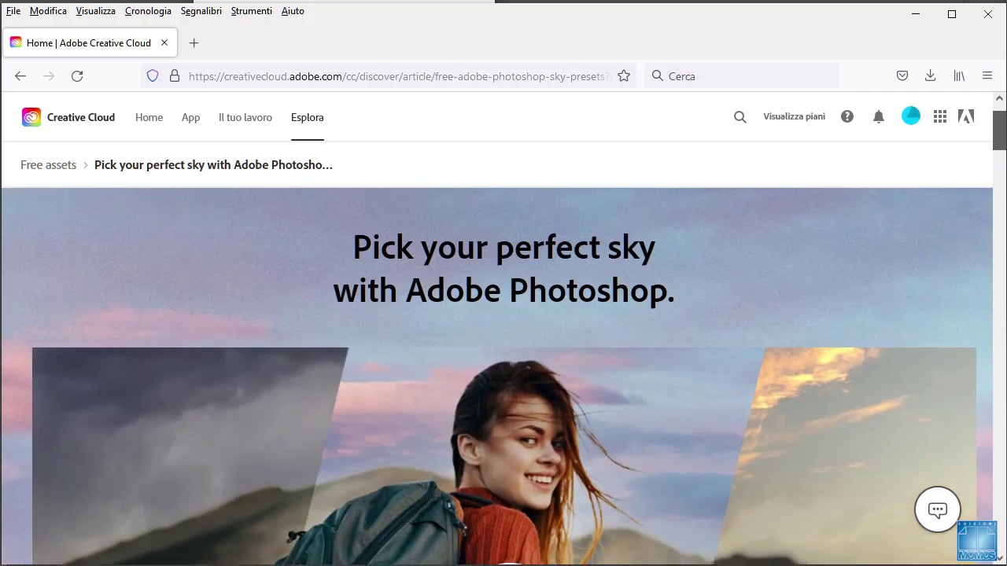
scroll(503, 378, "down", 3)
scroll(503, 377, "down", 5)
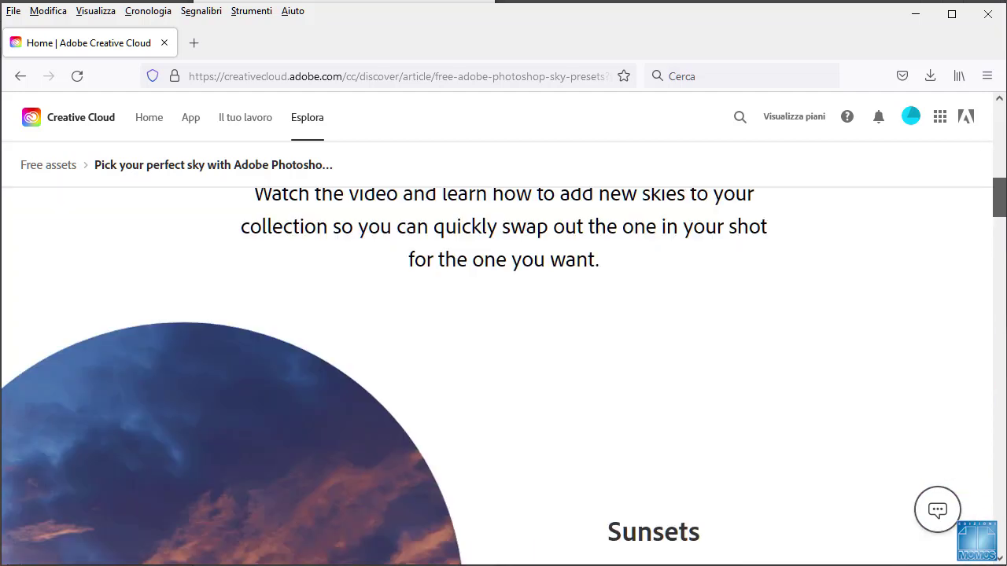
scroll(503, 378, "up", 2)
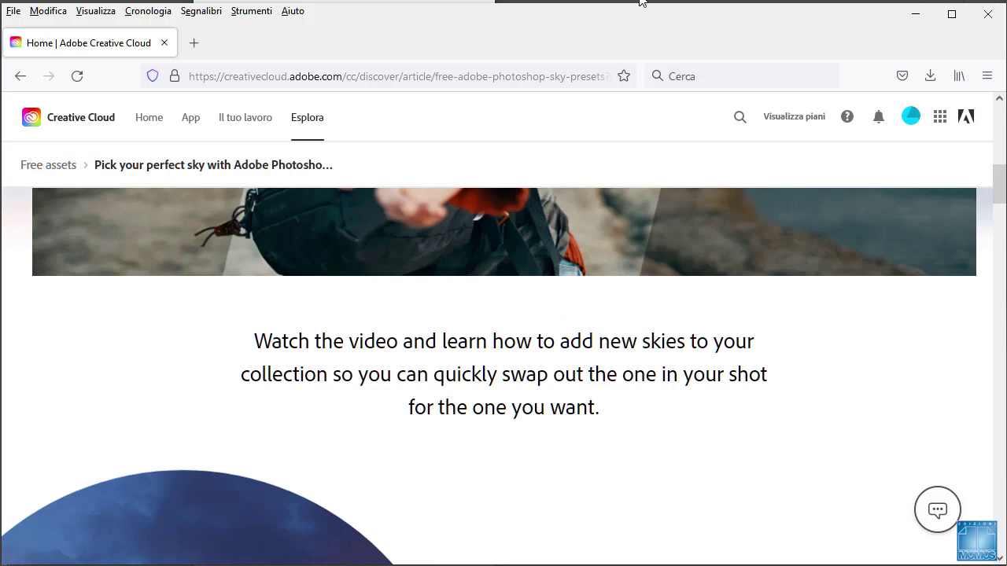
scroll(664, 257, "down", 5)
scroll(493, 312, "down", 1)
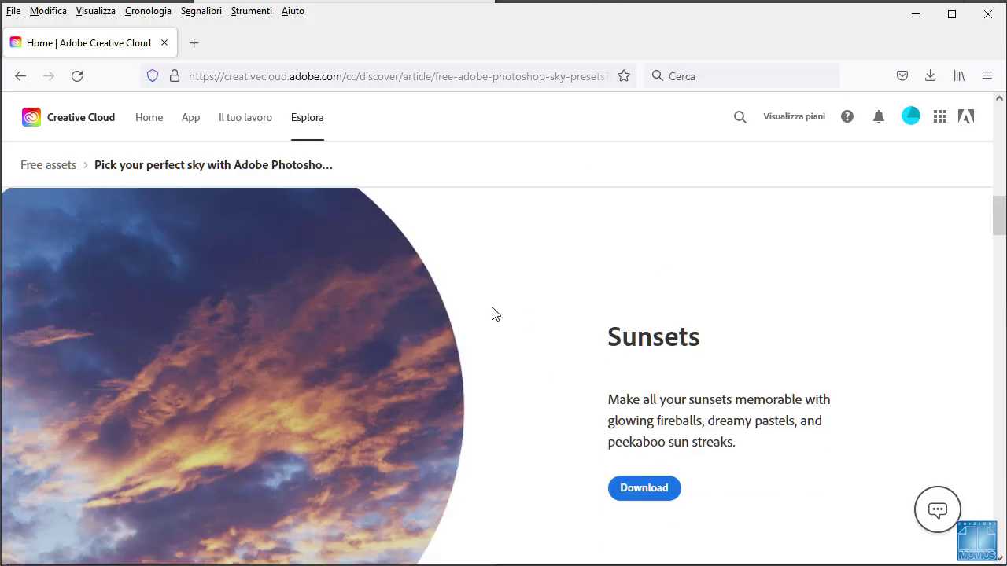
scroll(492, 312, "down", 2)
scroll(467, 337, "down", 4)
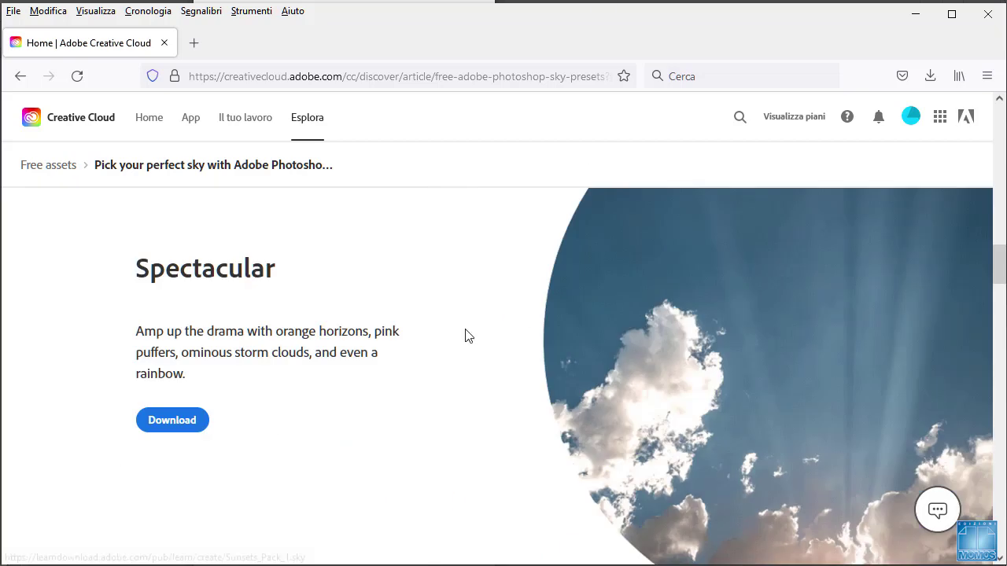
scroll(385, 323, "down", 5)
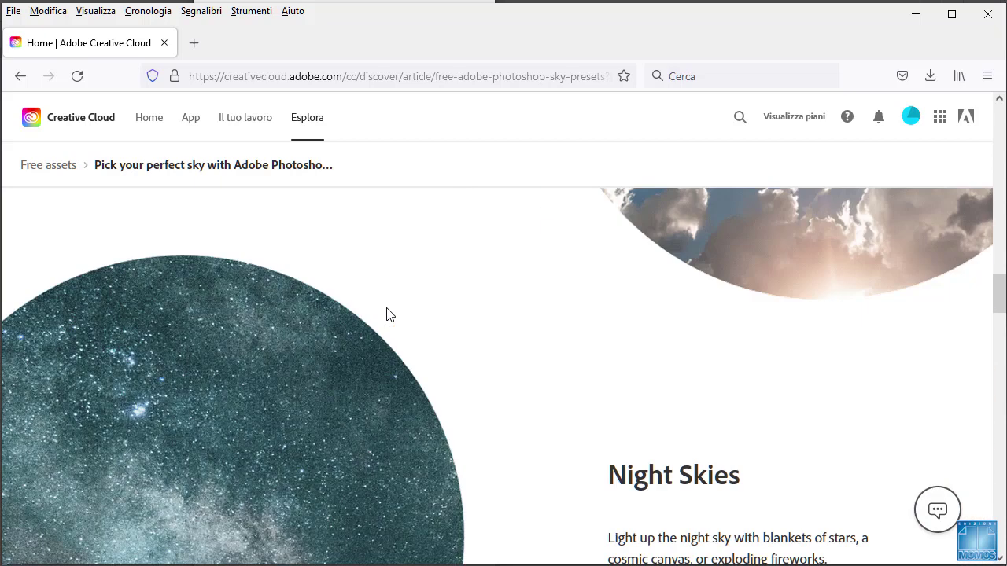
scroll(643, 288, "down", 3)
scroll(535, 346, "down", 4)
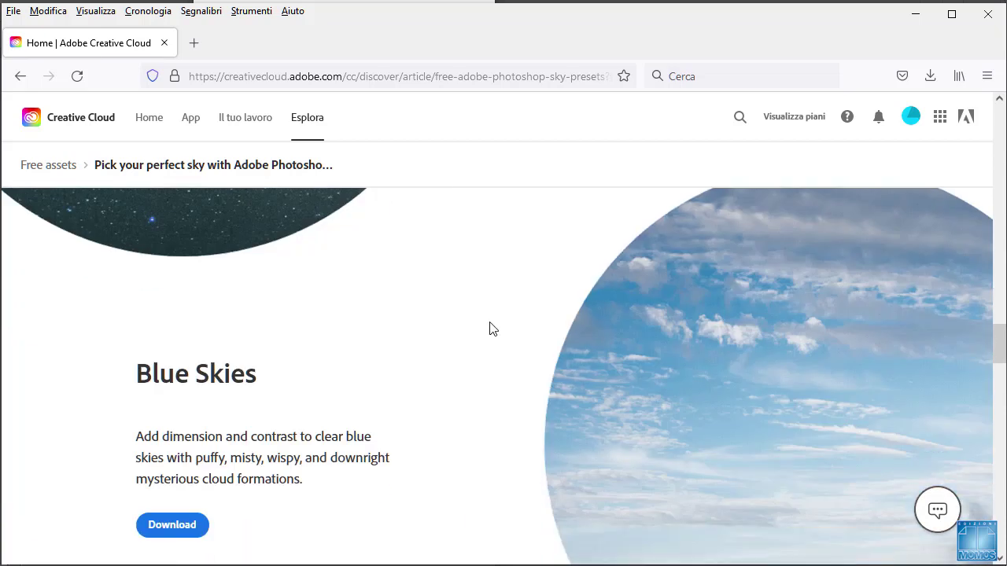
scroll(492, 327, "down", 4)
scroll(494, 321, "down", 4)
scroll(495, 315, "down", 3)
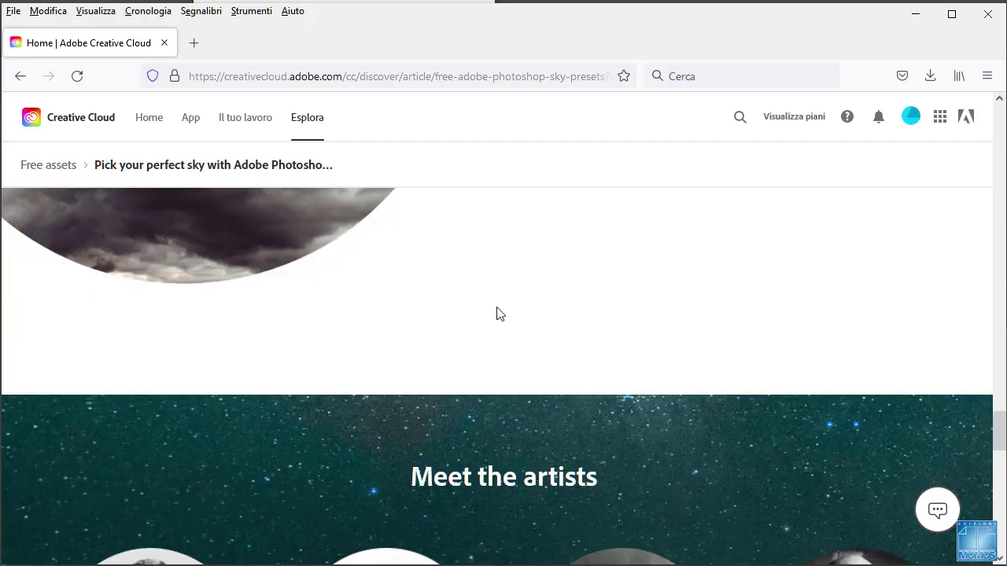
scroll(552, 322, "up", 3)
scroll(480, 342, "up", 3)
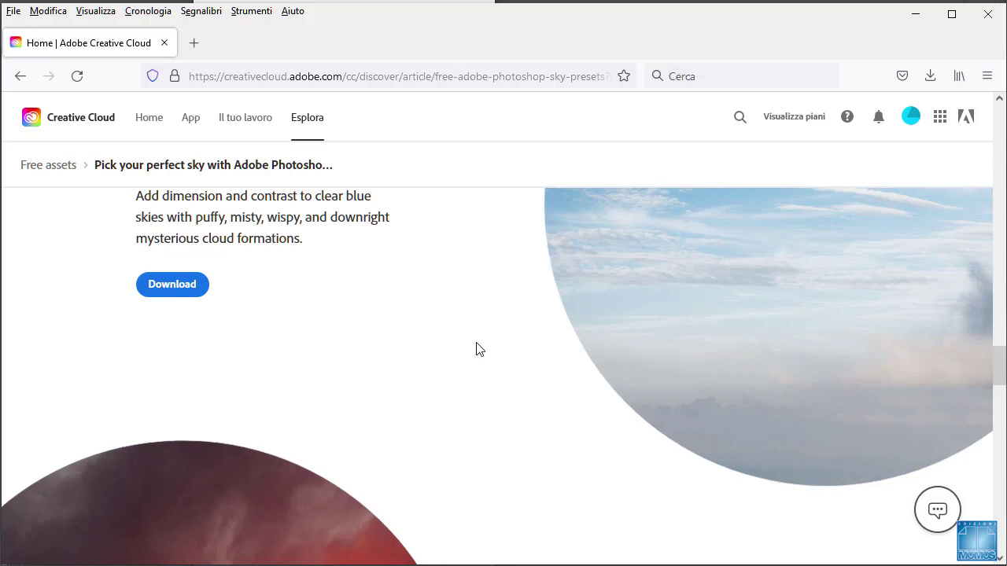
scroll(472, 350, "up", 4)
scroll(480, 350, "up", 4)
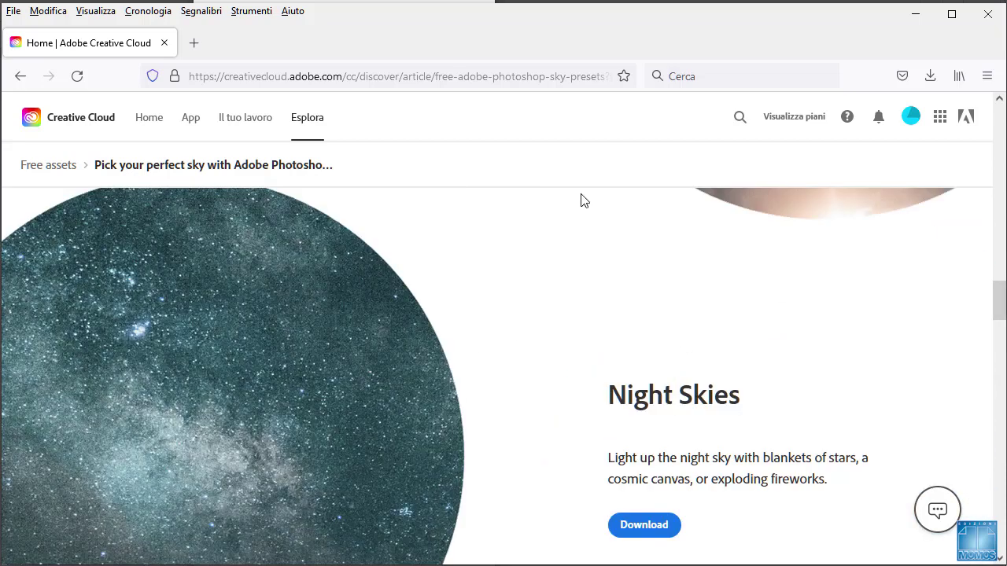
scroll(464, 244, "up", 5)
scroll(486, 301, "up", 5)
scroll(446, 347, "down", 5)
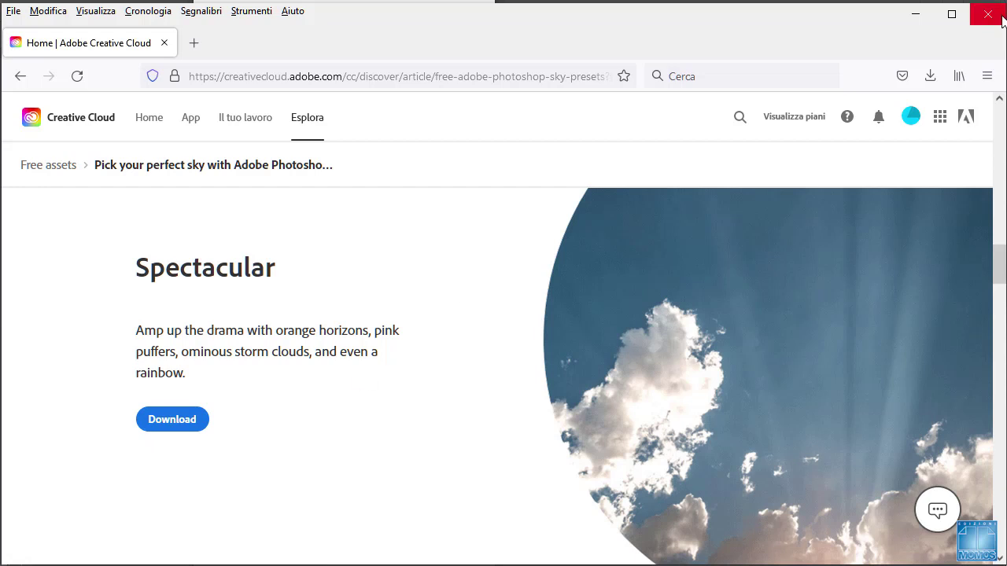
Minimize the browser, open File Explorer on Downloads, and cancel the pending Sky Replacement
left_click(915, 13)
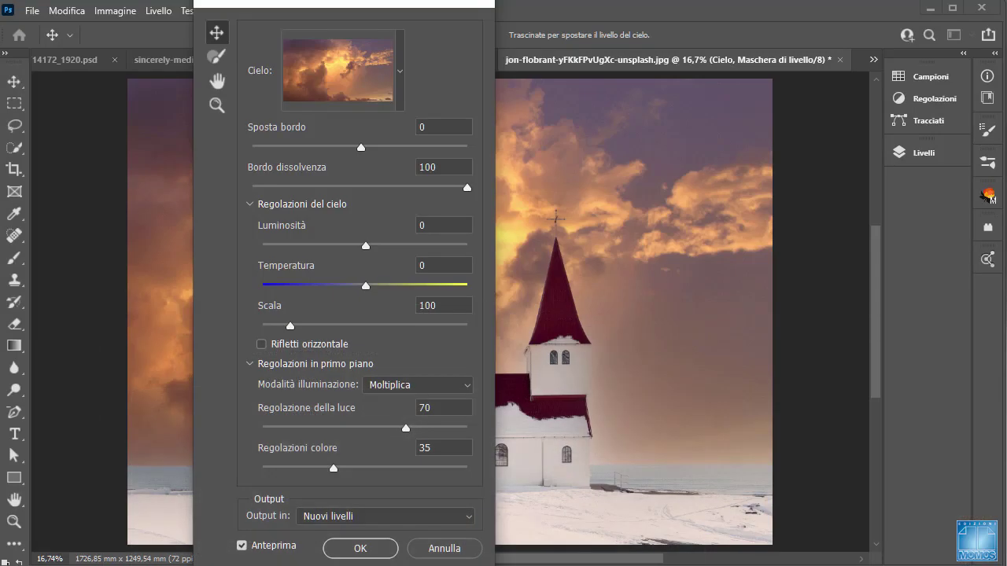
key("super+e")
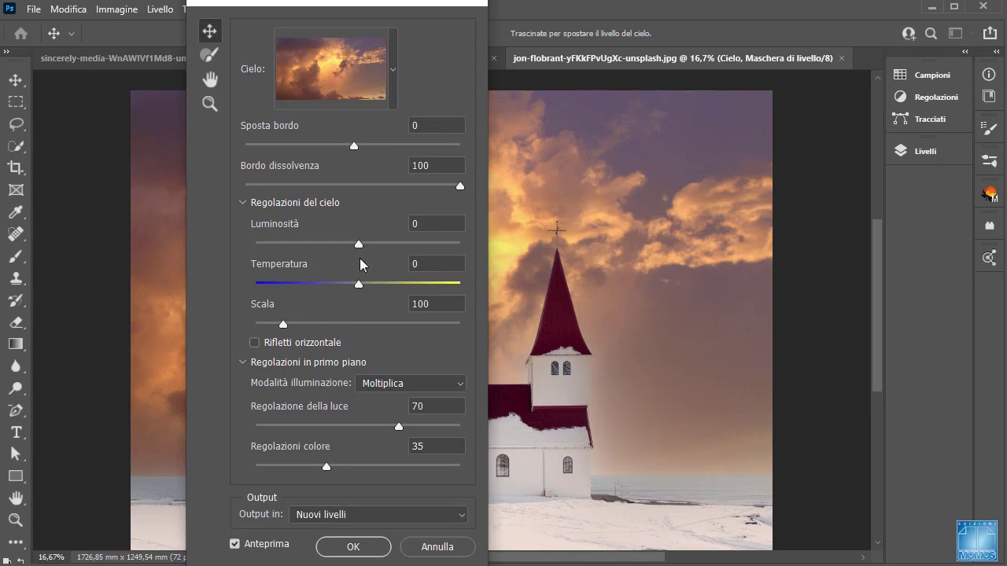
left_click_drag(245, 4, 254, 0)
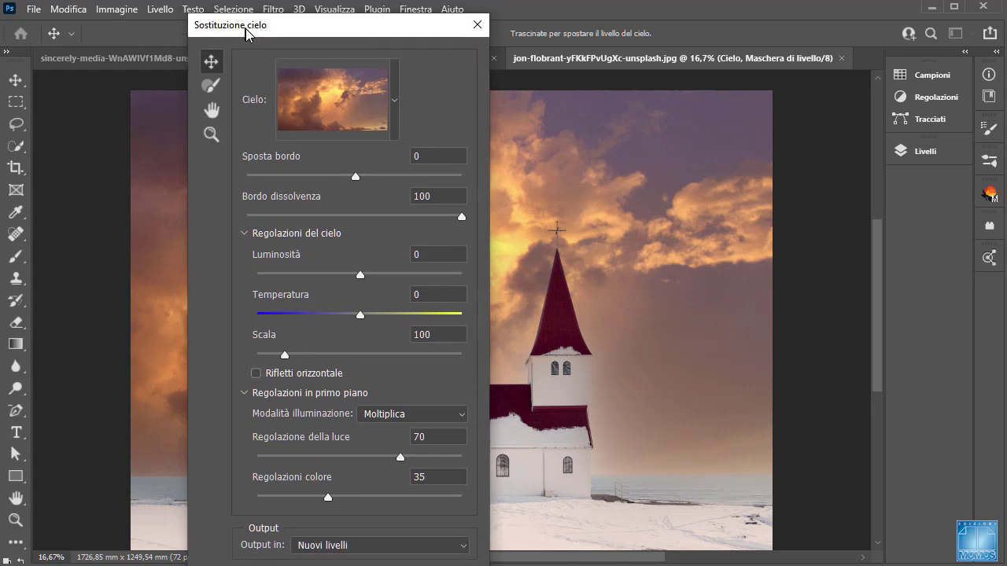
left_click(447, 542)
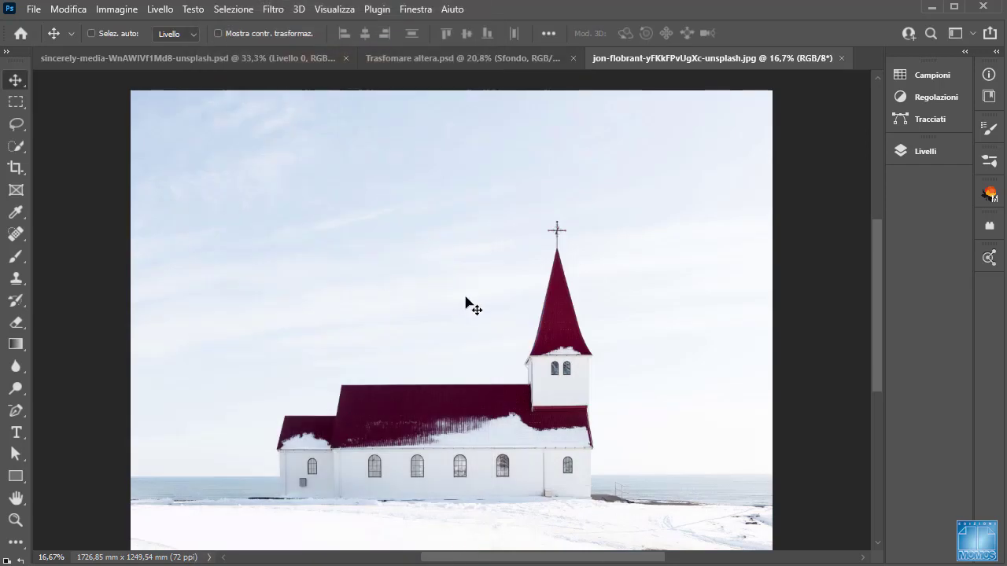
Bring the Download folder over Photoshop and drop the five .sky pack files onto the canvas
left_click_drag(1006, 62, 787, 63)
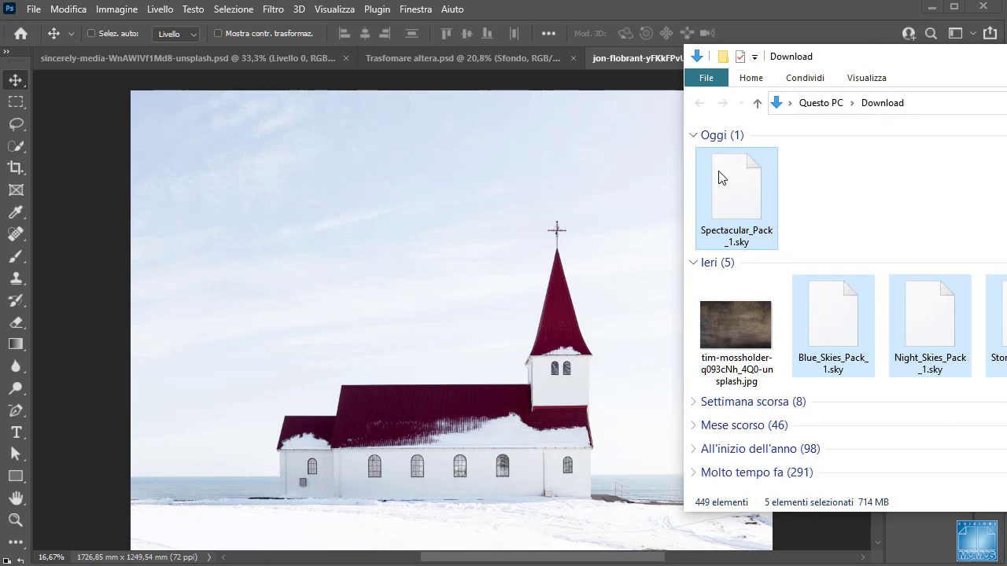
left_click_drag(732, 194, 390, 243)
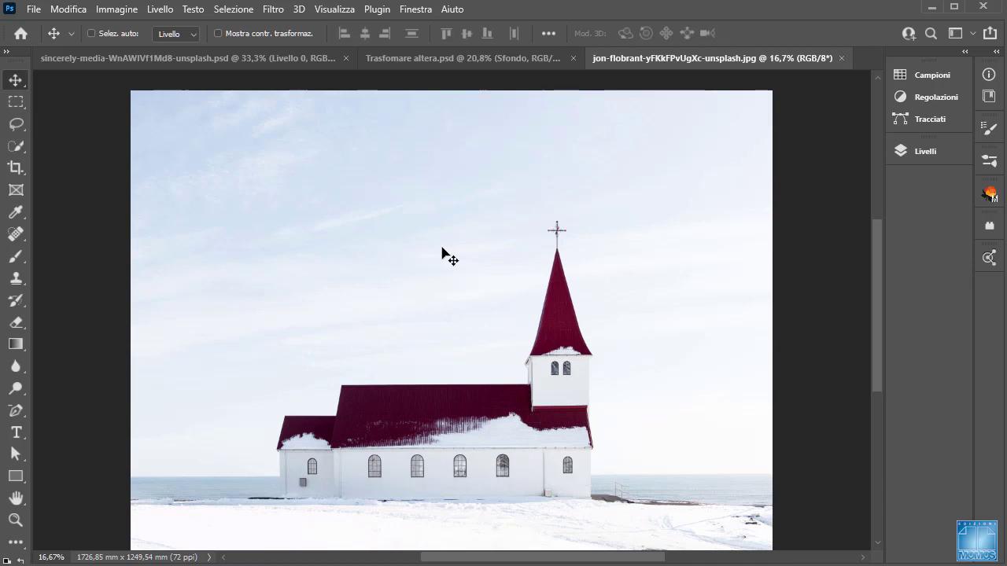
Reopen Sky Replacement and choose the green aurora sky from Spectacular_Pack_1
left_click(67, 9)
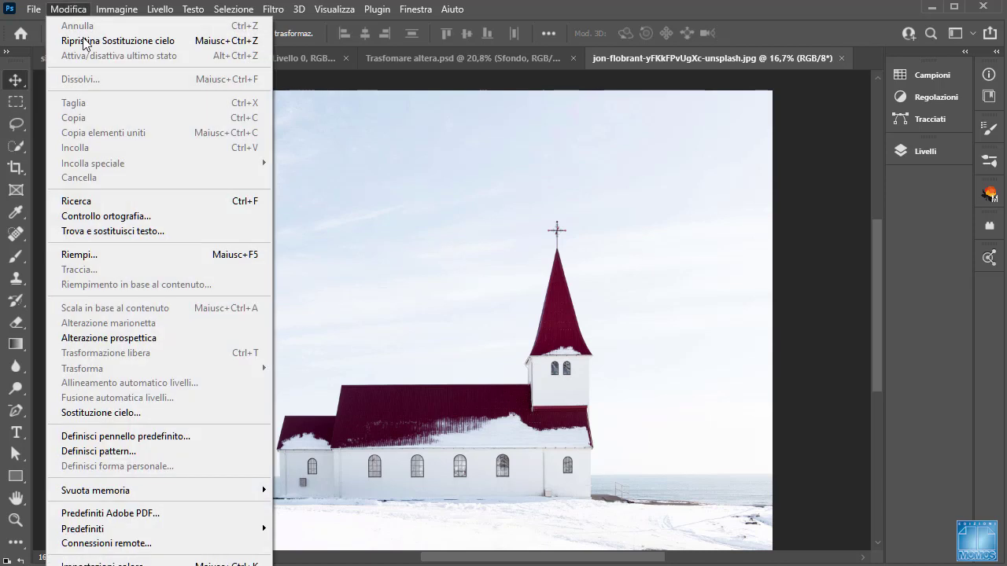
left_click(115, 408)
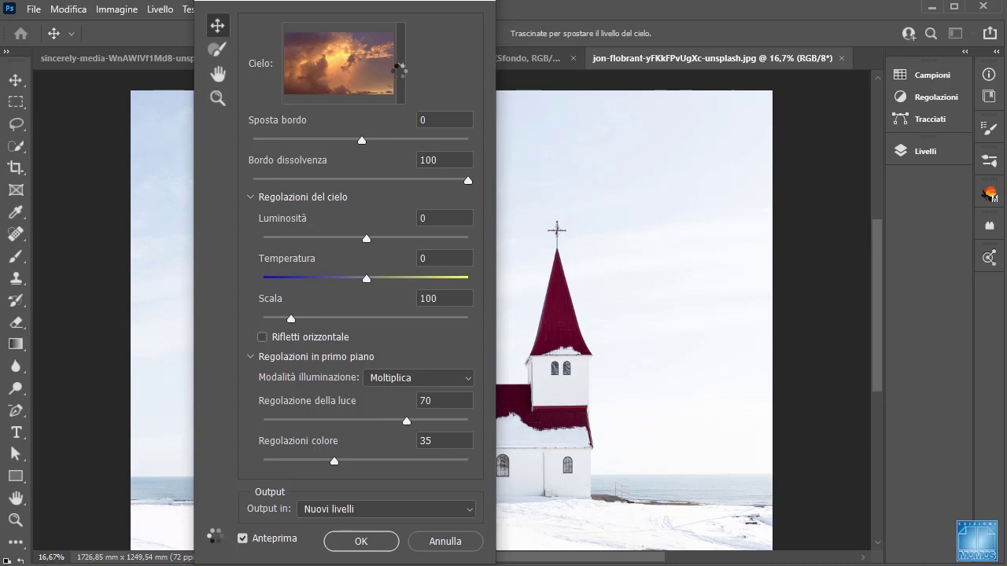
left_click(400, 74)
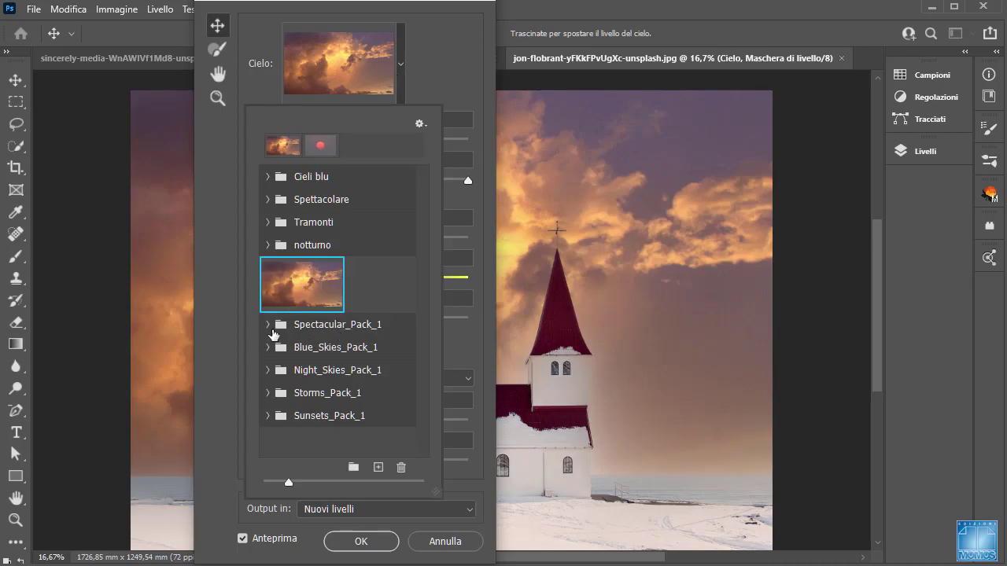
left_click(267, 326)
left_click_drag(424, 213, 385, 429)
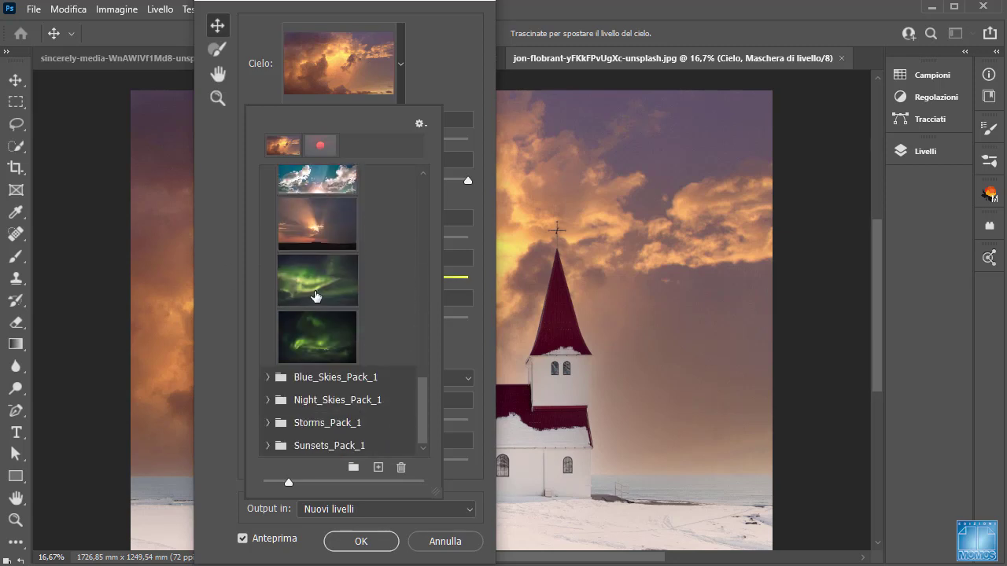
left_click(319, 281)
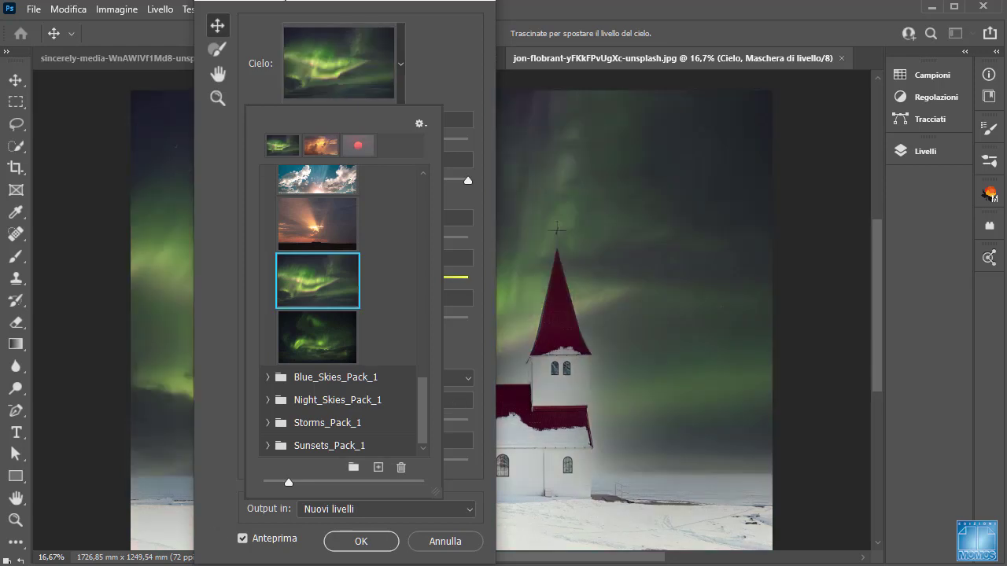
mouse_move(295, 1)
left_mouse_down()
mouse_move(722, 35)
mouse_move(697, 0)
left_mouse_up()
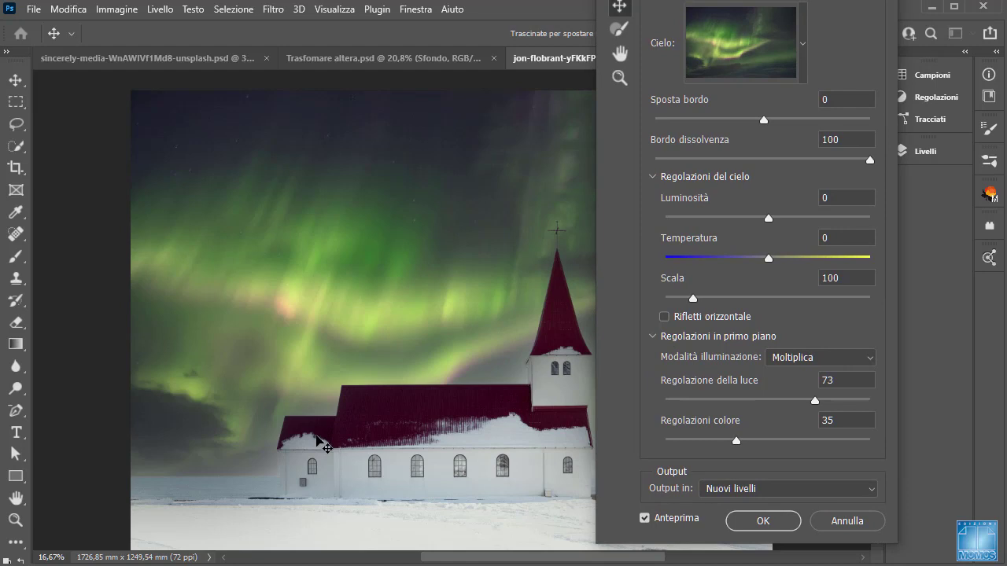
Browse the Blue Skies, Night Skies, Storms and Sunsets packs, keeping the aurora selected
left_click(807, 71)
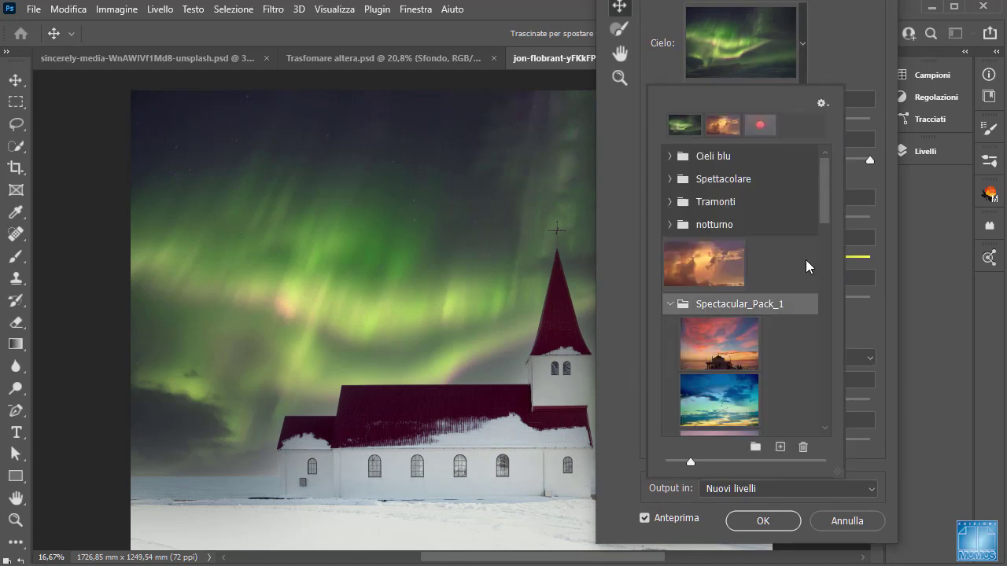
left_click(670, 304)
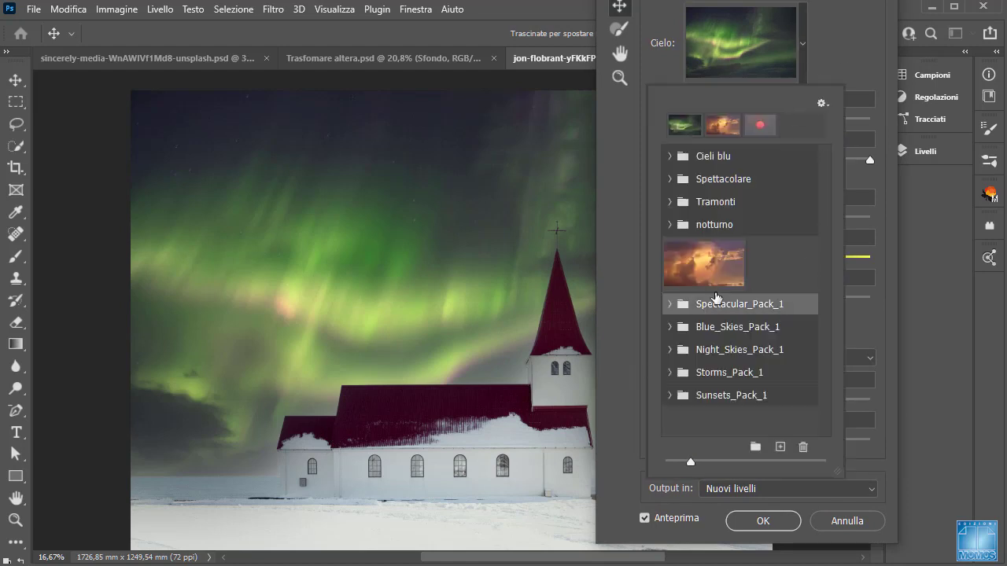
left_click(669, 326)
mouse_move(825, 189)
left_mouse_down()
mouse_move(818, 378)
mouse_move(822, 185)
left_mouse_up()
left_click(669, 328)
left_click(669, 350)
left_click_drag(827, 234, 824, 364)
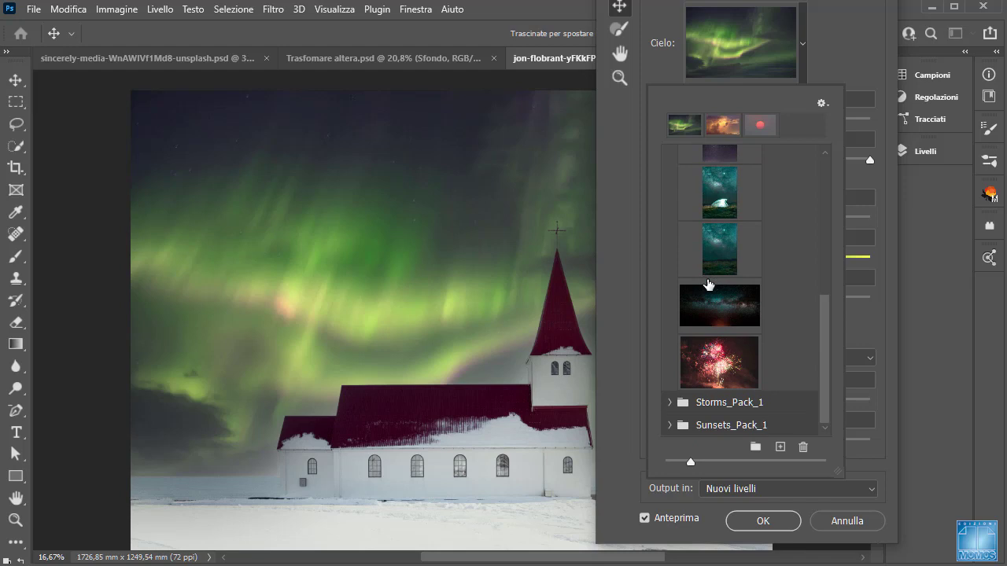
left_click(669, 402)
left_click_drag(827, 258, 826, 339)
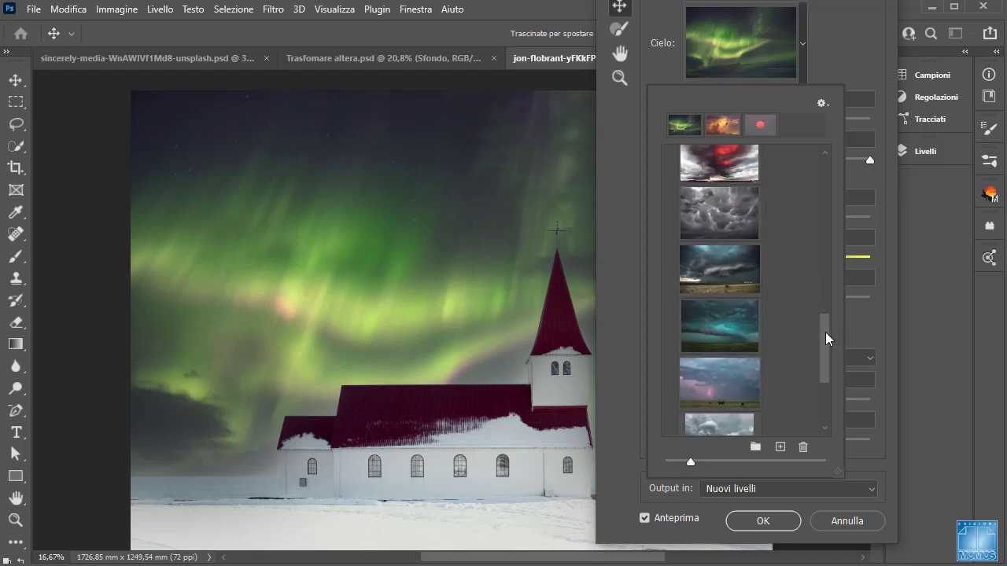
mouse_move(826, 338)
left_mouse_down()
mouse_move(819, 218)
mouse_move(796, 416)
left_mouse_up()
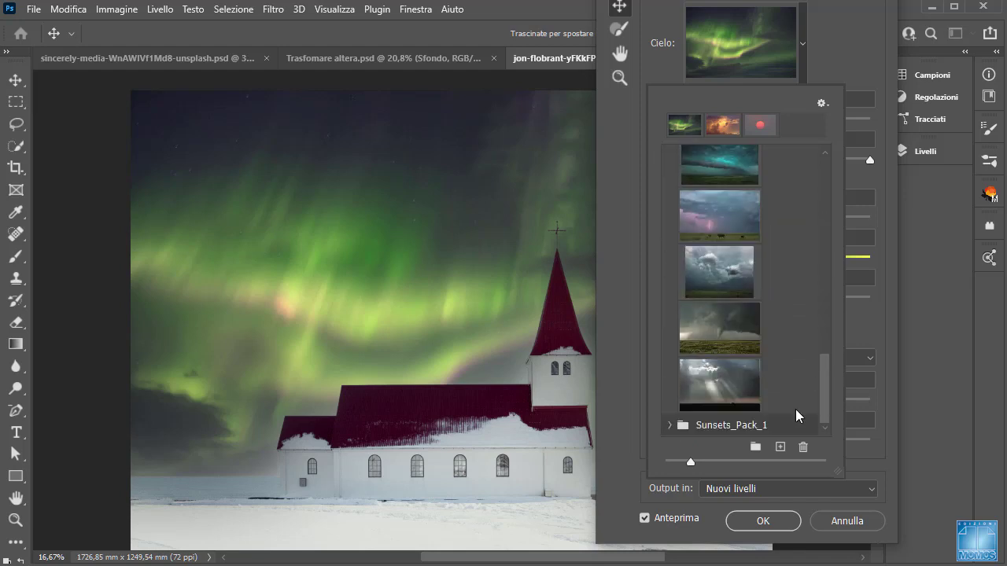
left_click(670, 425)
mouse_move(824, 316)
left_mouse_down()
mouse_move(823, 434)
mouse_move(823, 298)
left_mouse_up()
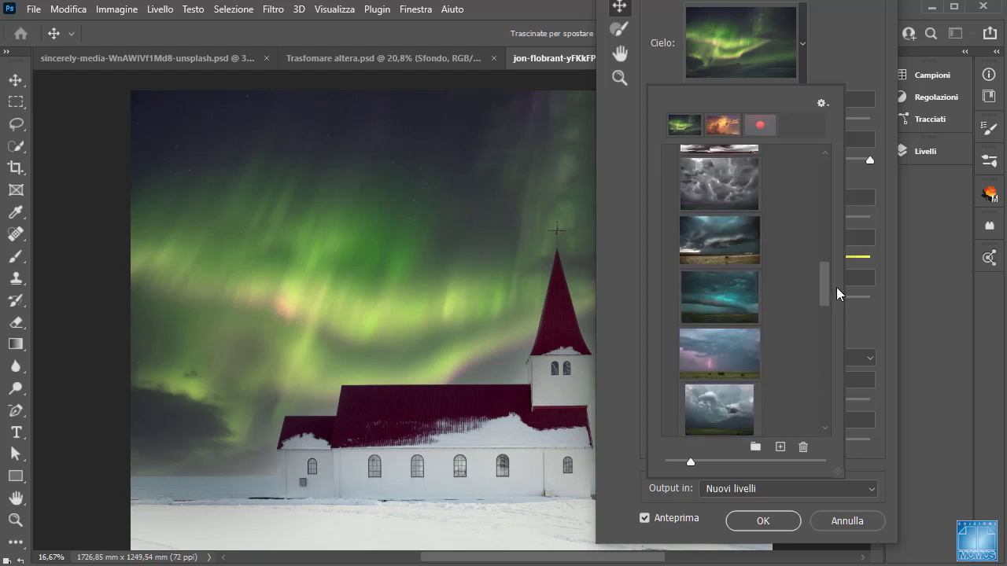
left_click(842, 64)
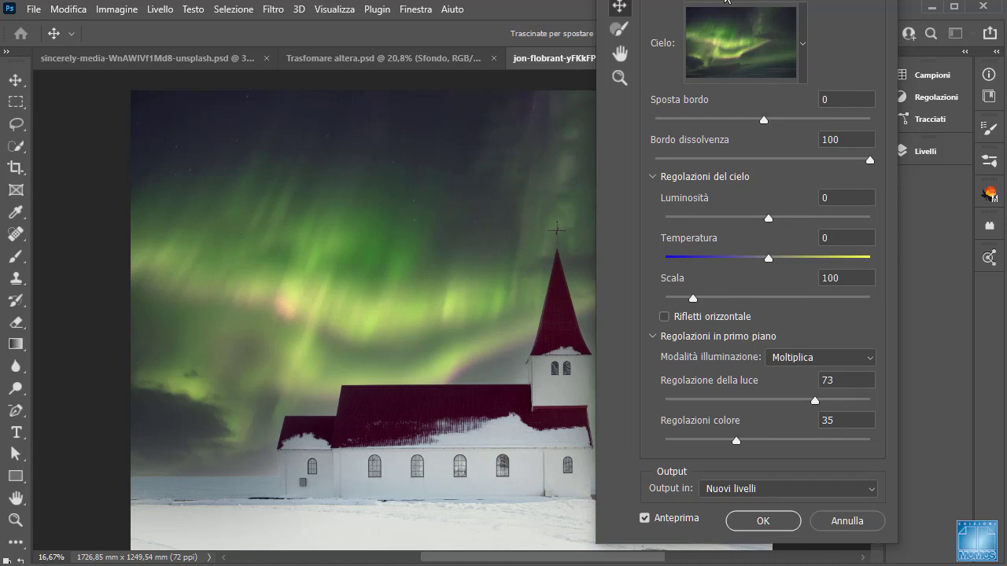
Set the sky edge shift to -18 after trying -72
left_click_drag(720, 1, 752, 43)
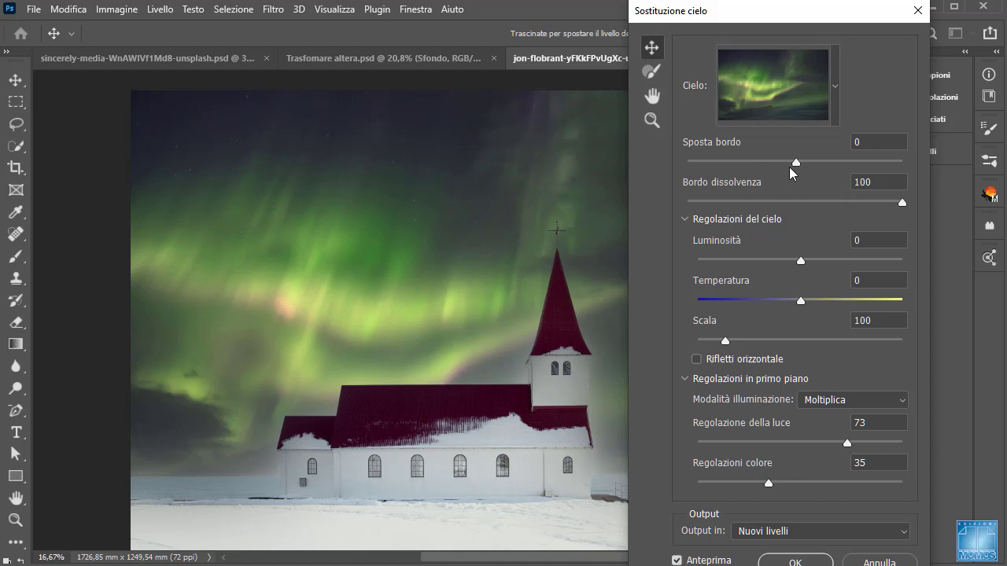
mouse_move(797, 162)
left_mouse_down()
mouse_move(877, 162)
mouse_move(716, 162)
left_mouse_up()
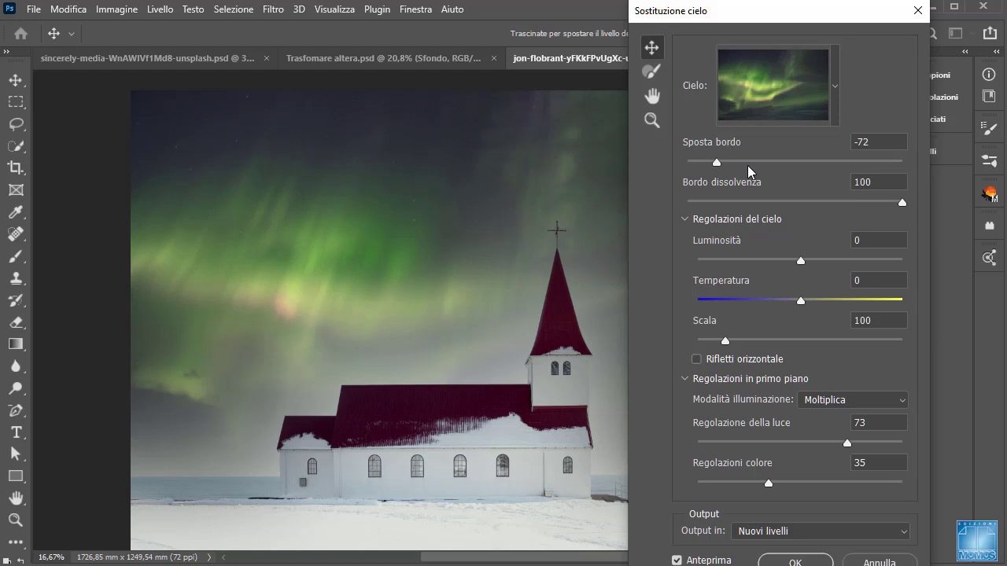
left_click_drag(717, 162, 777, 162)
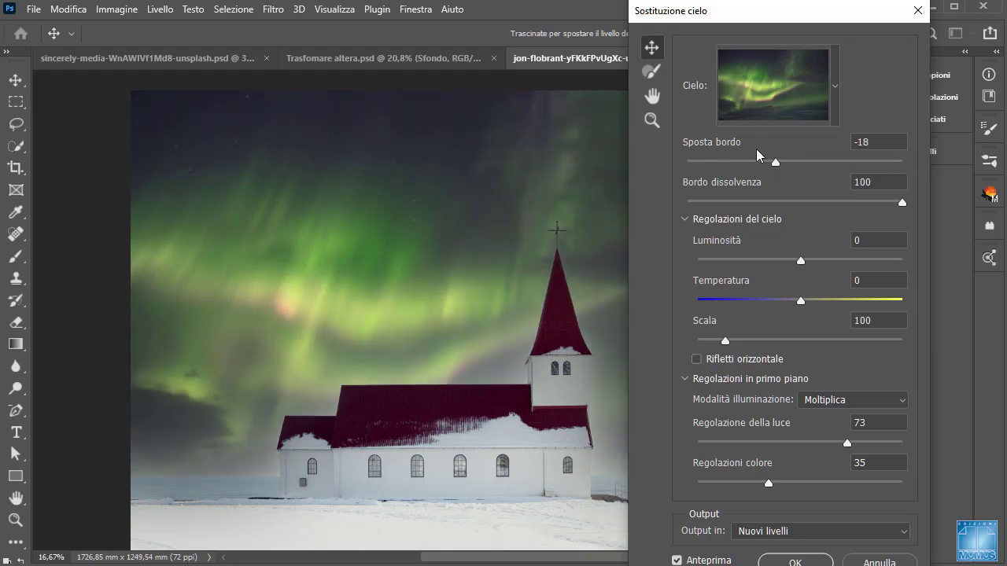
Try the Sky Brush subtract and add modes, then scale the aurora sky to 151
left_click(651, 74)
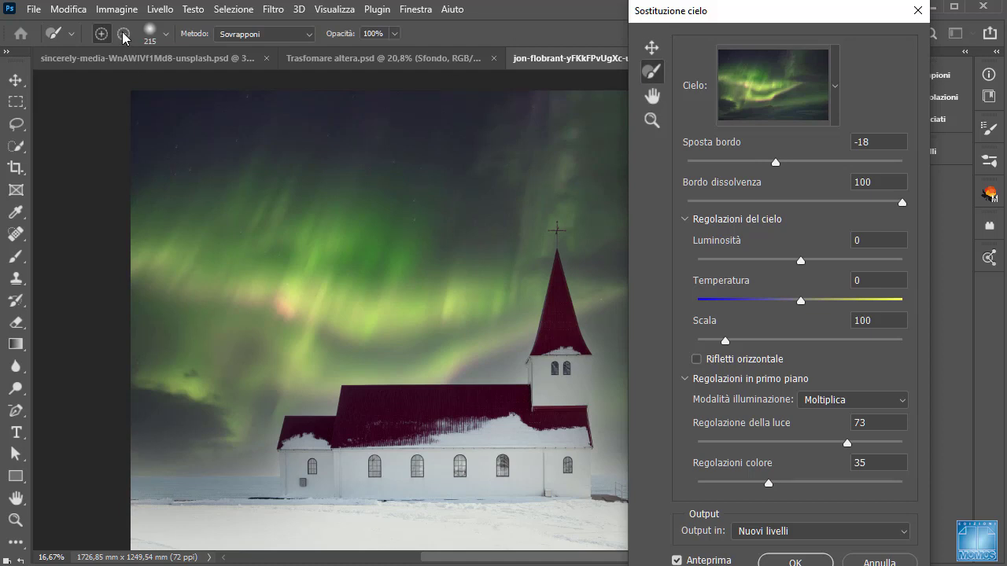
left_click(124, 34)
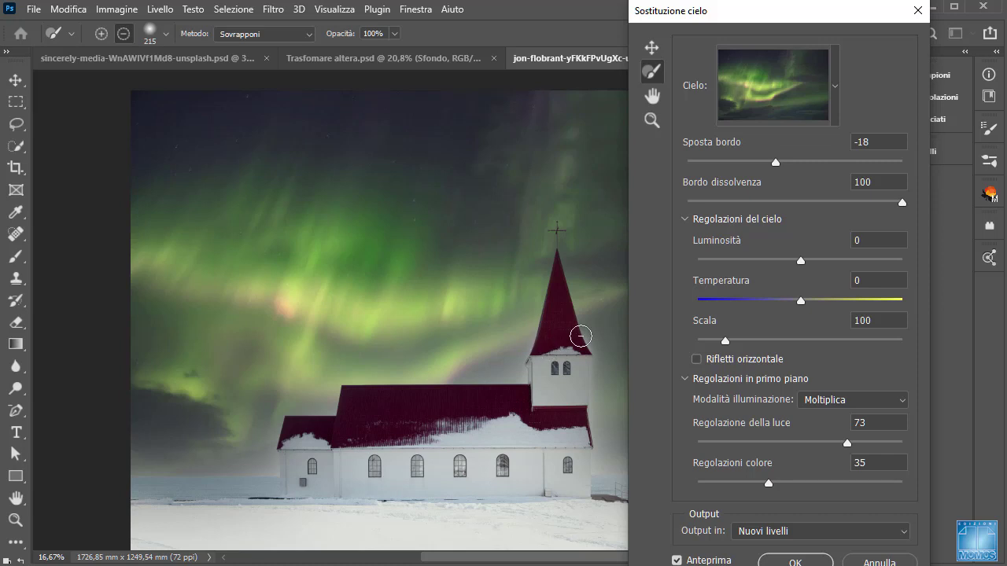
key("alt")
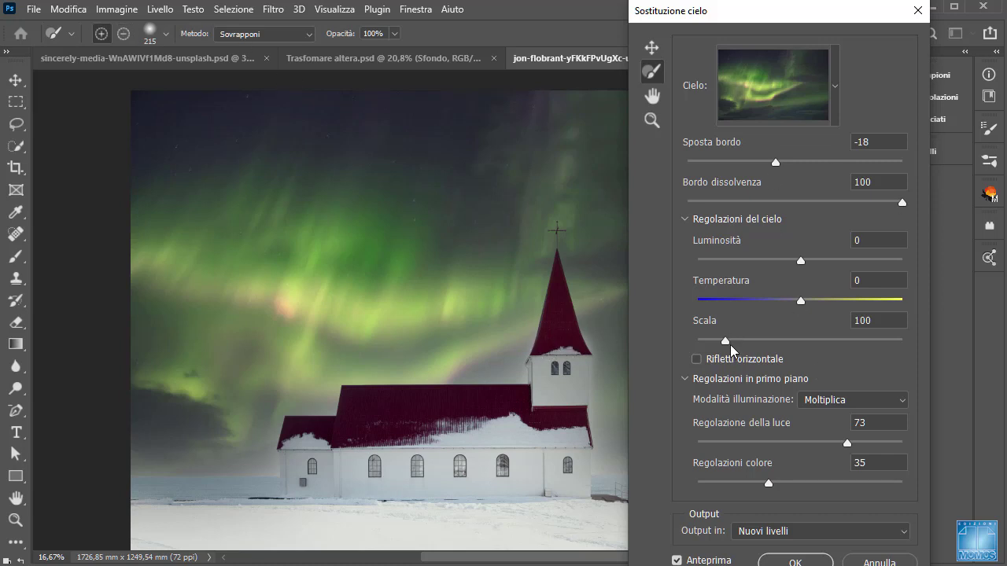
left_click_drag(726, 343, 755, 342)
mouse_move(690, 16)
left_mouse_down()
mouse_move(753, 0)
mouse_move(709, 0)
left_mouse_up()
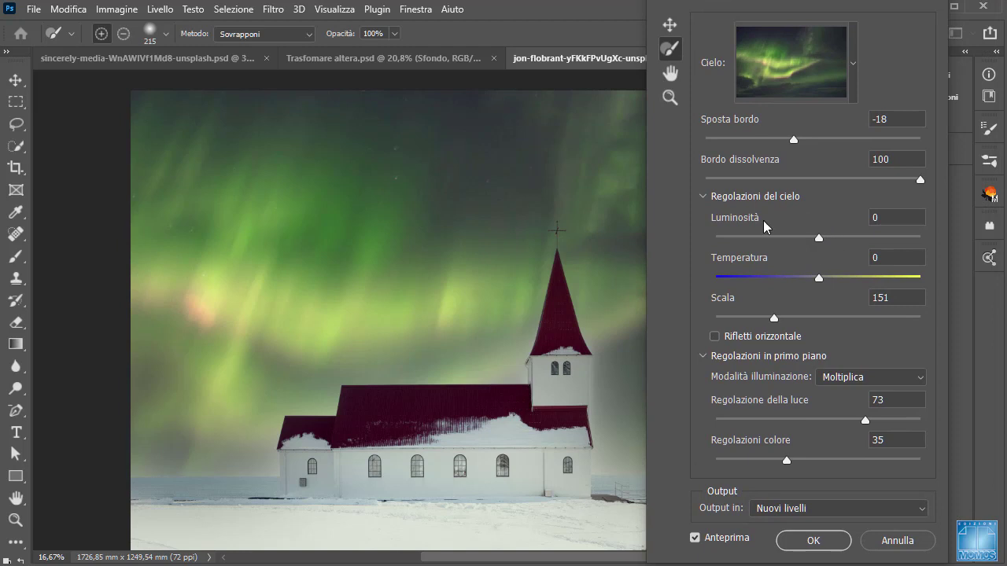
left_click(703, 197)
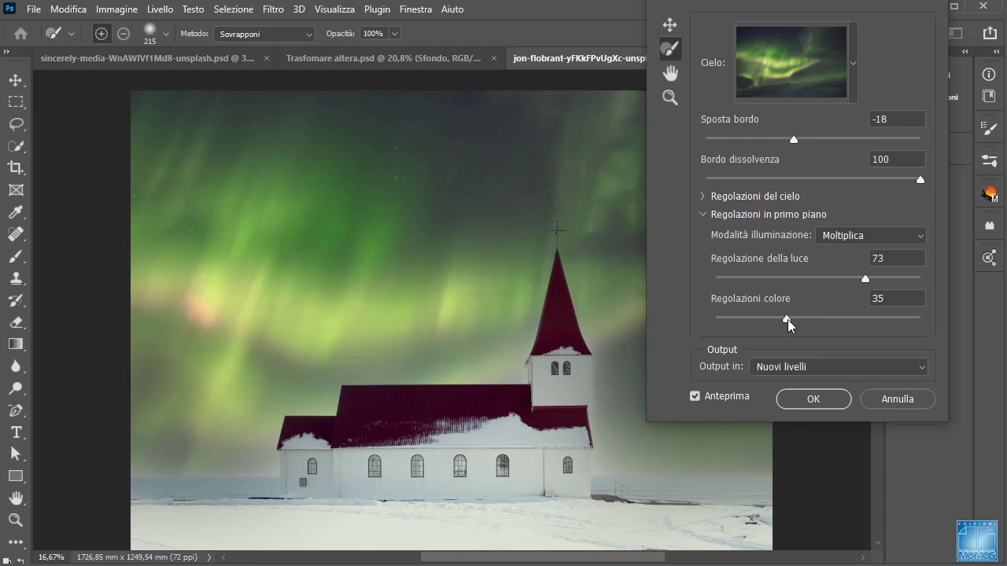
Set the foreground colour adjustment to 61 and the light adjustment to 39
left_click_drag(787, 319, 857, 319)
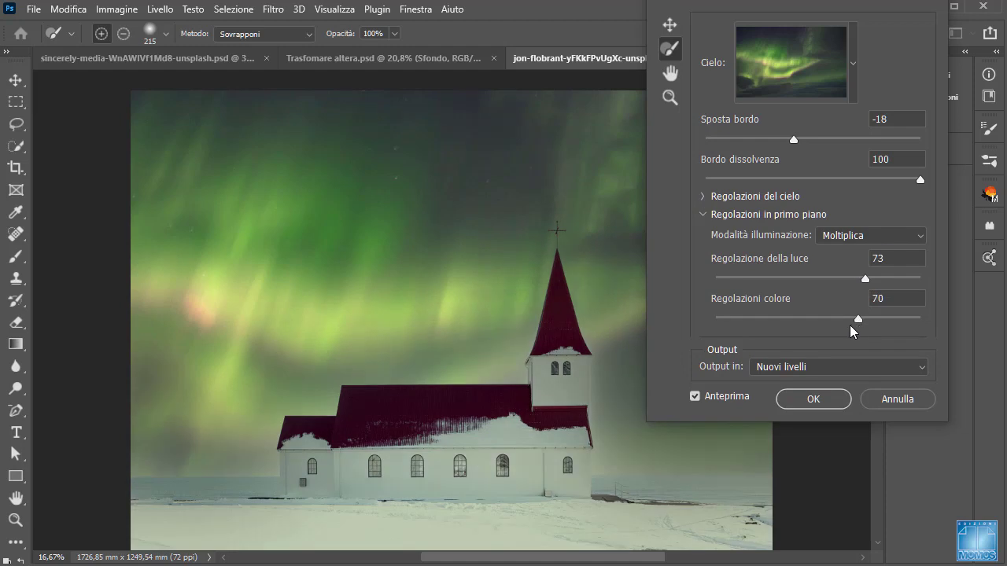
left_click_drag(857, 320, 825, 319)
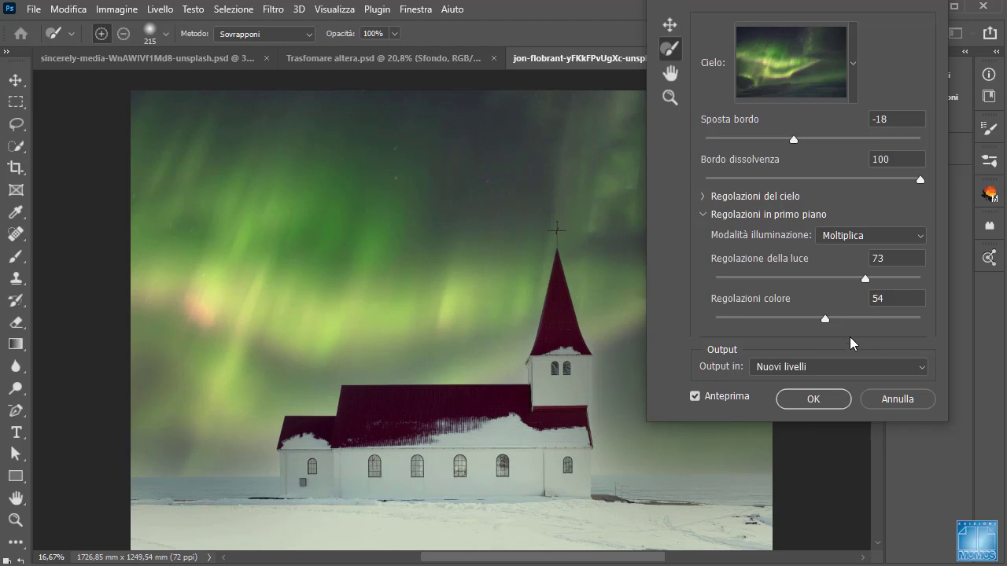
left_click_drag(826, 319, 840, 319)
mouse_move(865, 279)
left_mouse_down()
mouse_move(782, 279)
mouse_move(796, 279)
left_mouse_up()
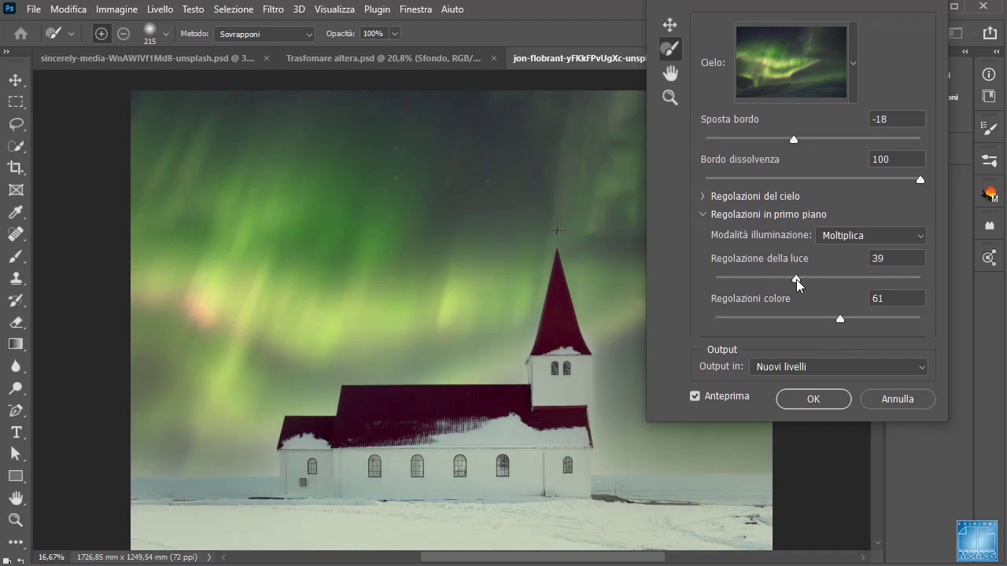
Check the Output options and confirm with OK to apply the aurora sky
left_click(799, 371)
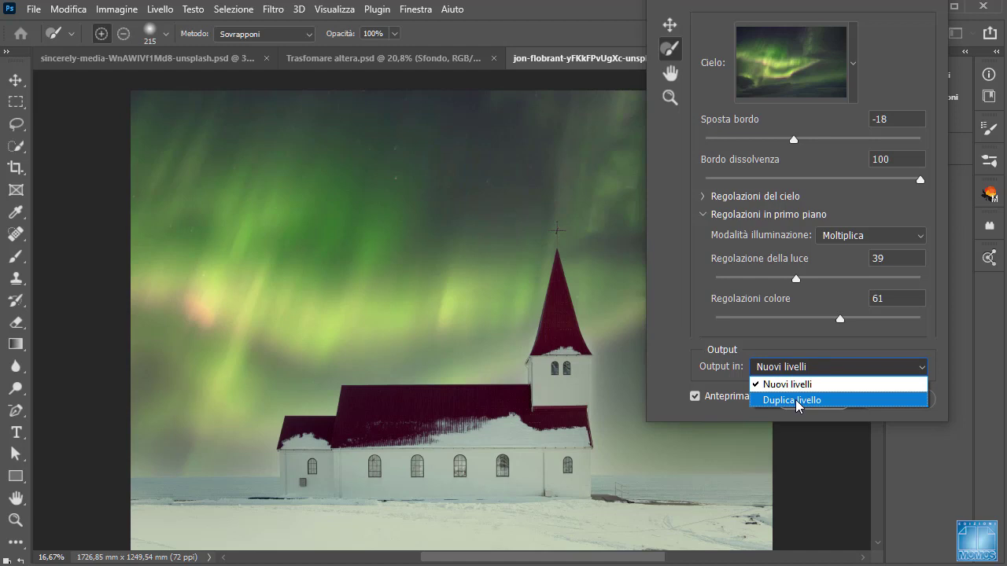
left_click(797, 401)
left_click(825, 398)
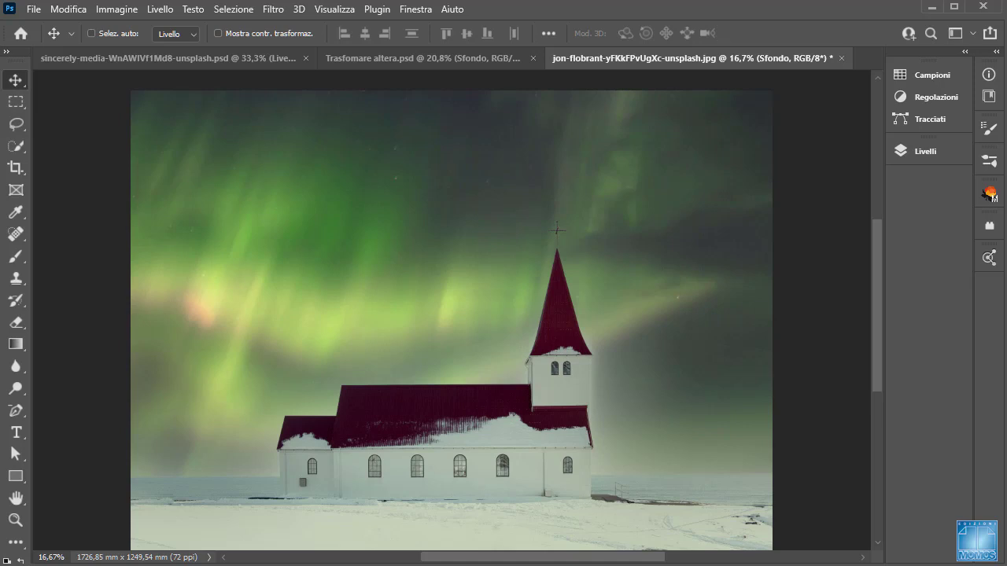
left_click(69, 8)
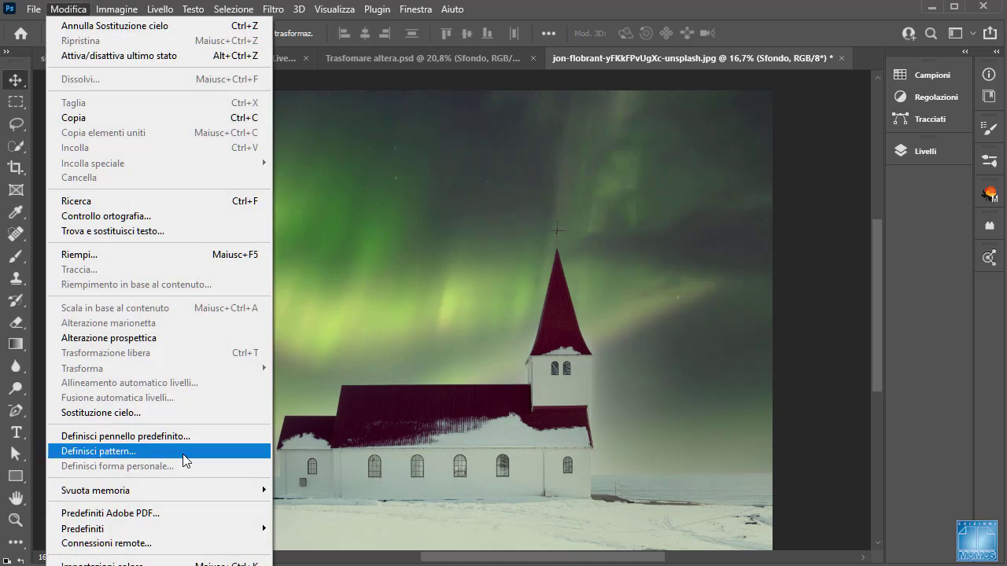
left_click(101, 412)
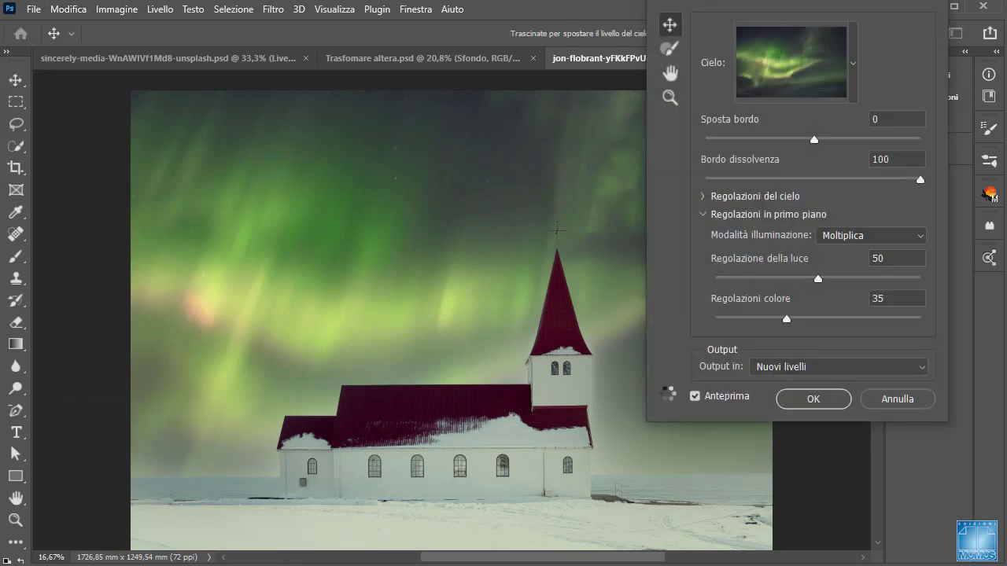
left_click_drag(708, 1, 498, 94)
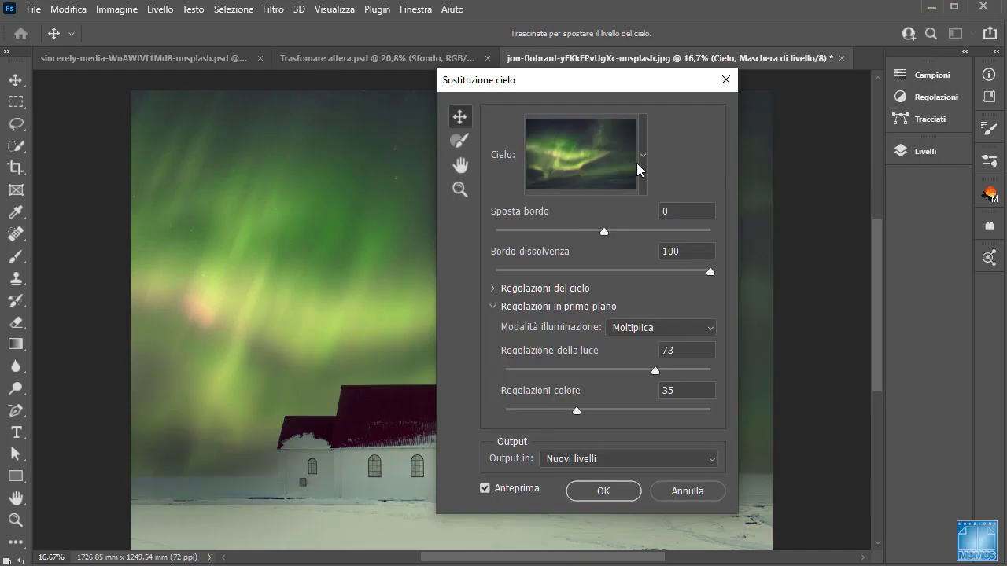
left_click(644, 155)
left_click(661, 212)
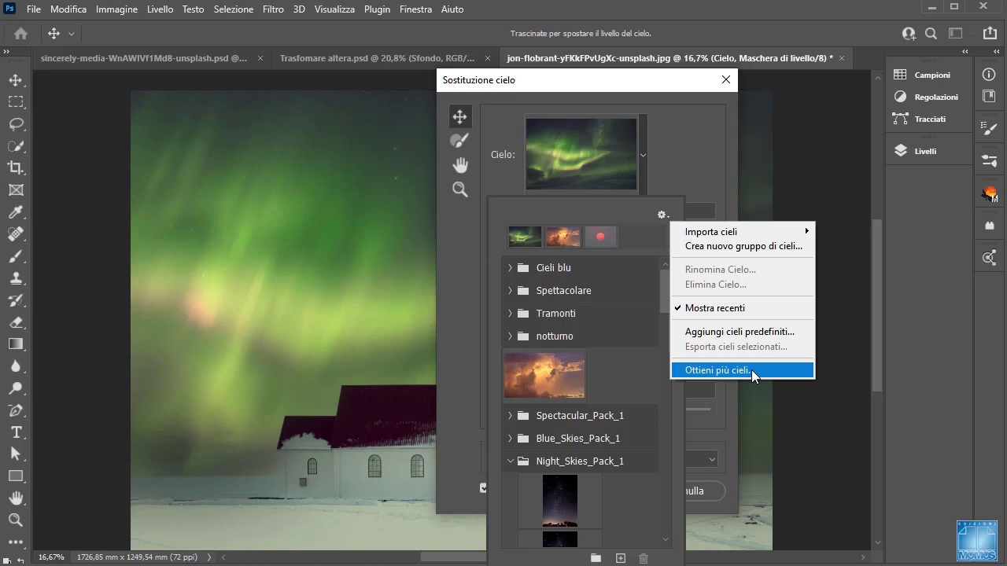
mouse_move(711, 232)
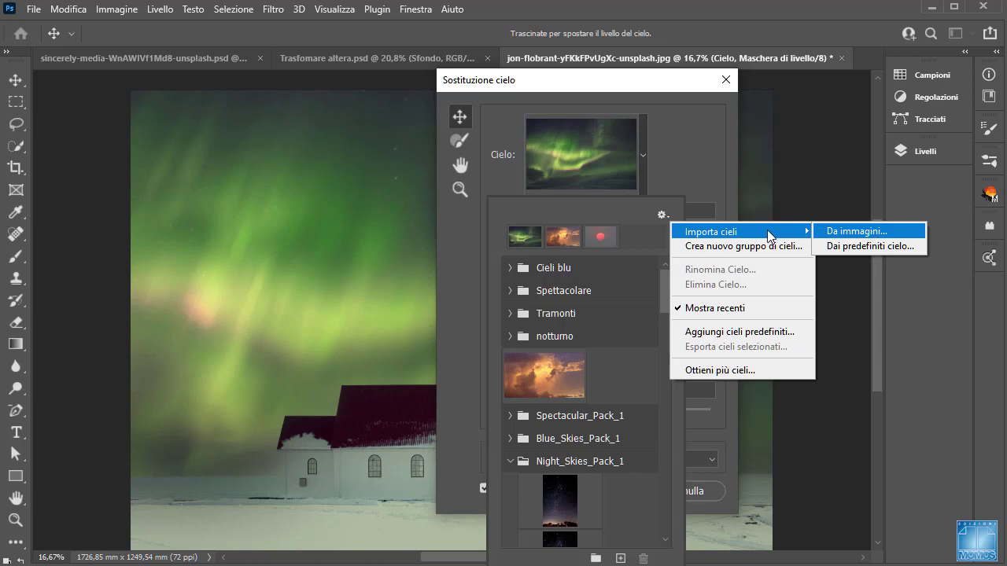
left_click(579, 85)
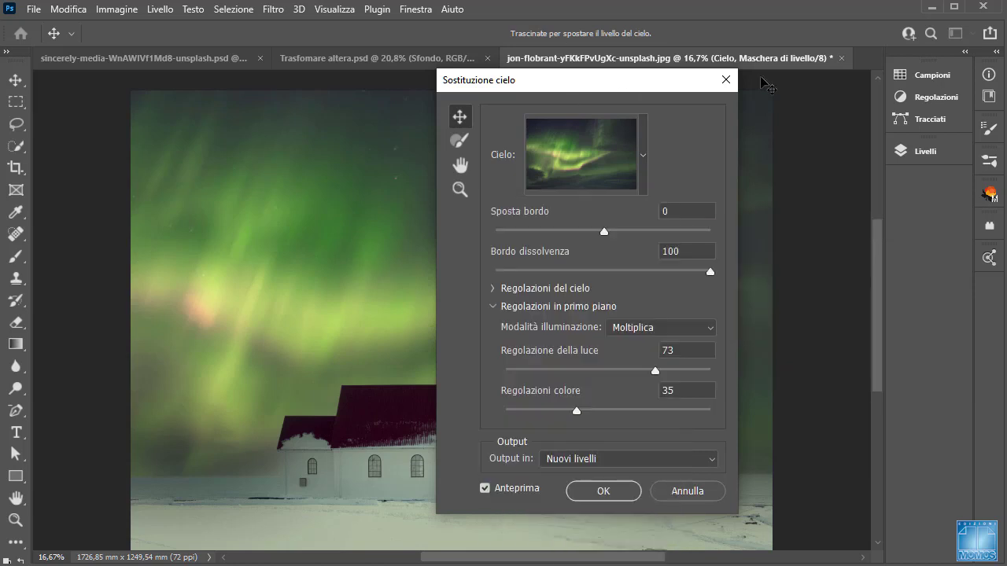
left_click(726, 80)
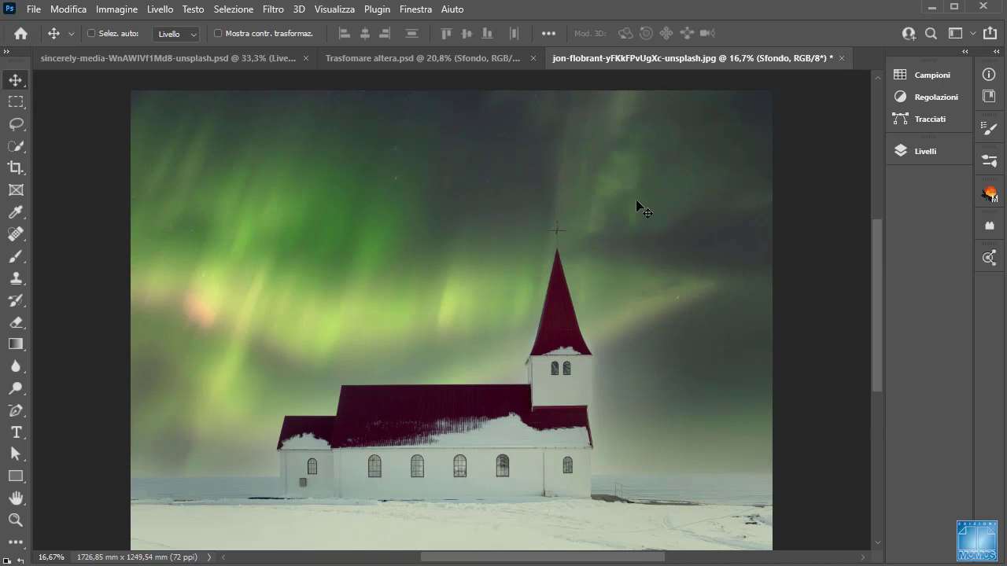